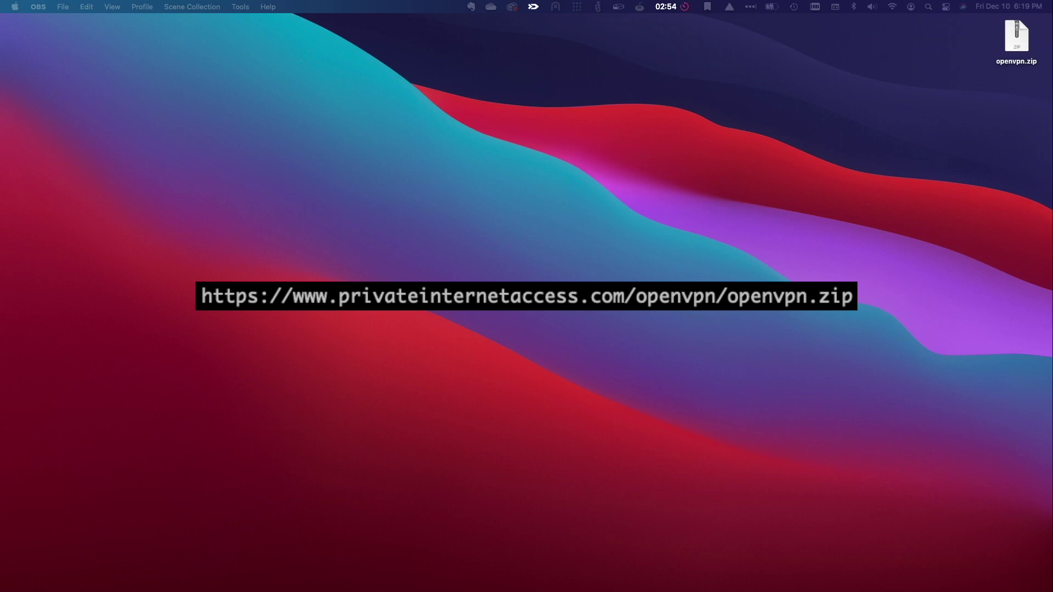
# - Extract openvpn.zip and browse the openvpn folder's .ovpn profiles in a full-screen window
pyautogui.doubleClick(1025, 44)
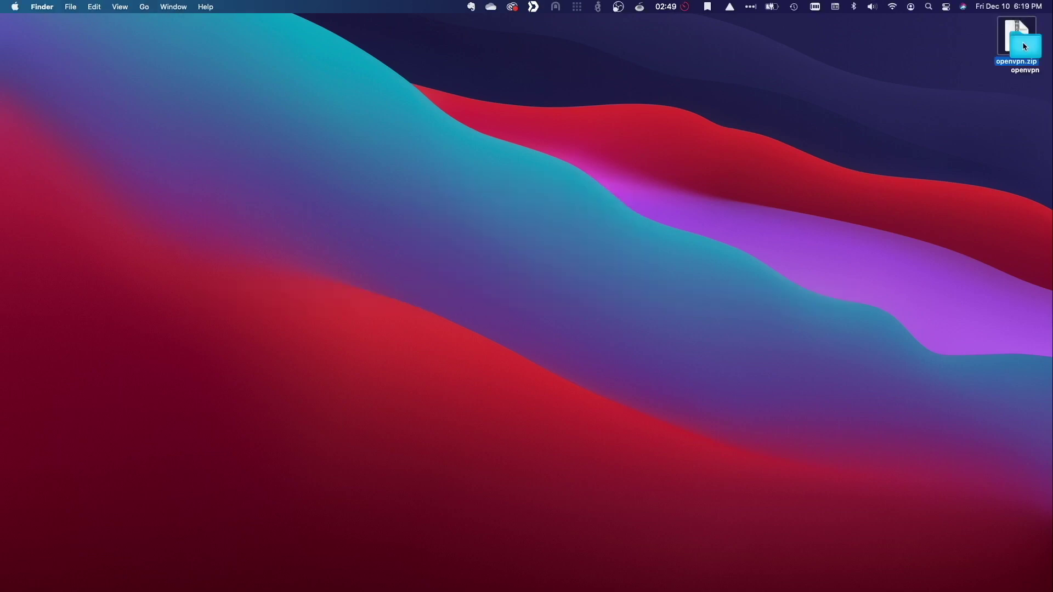
pyautogui.doubleClick(1015, 100)
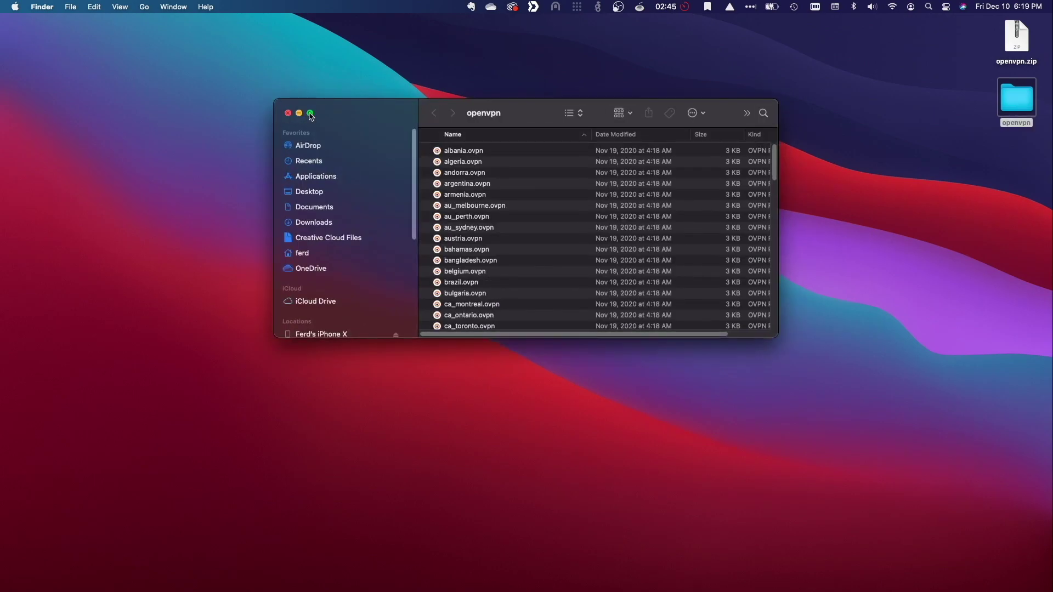
pyautogui.click(310, 116)
pyautogui.moveTo(1045, 159); pyautogui.dragTo(1050, 366)
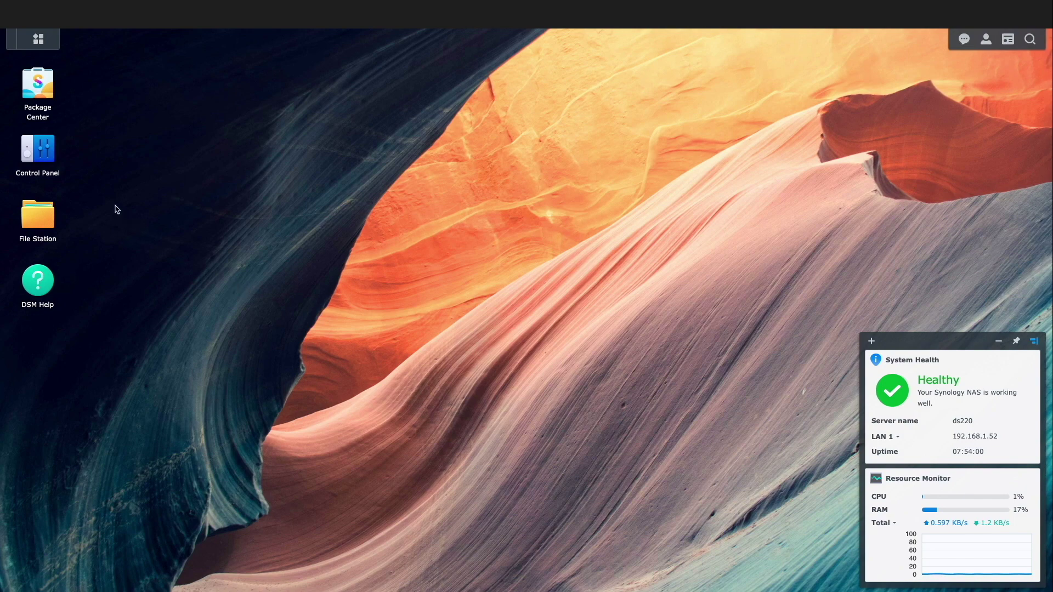
# - From Control Panel's Network Interface list, create a VPN profile of type OpenVPN (.ovpn import)
pyautogui.click(43, 163)
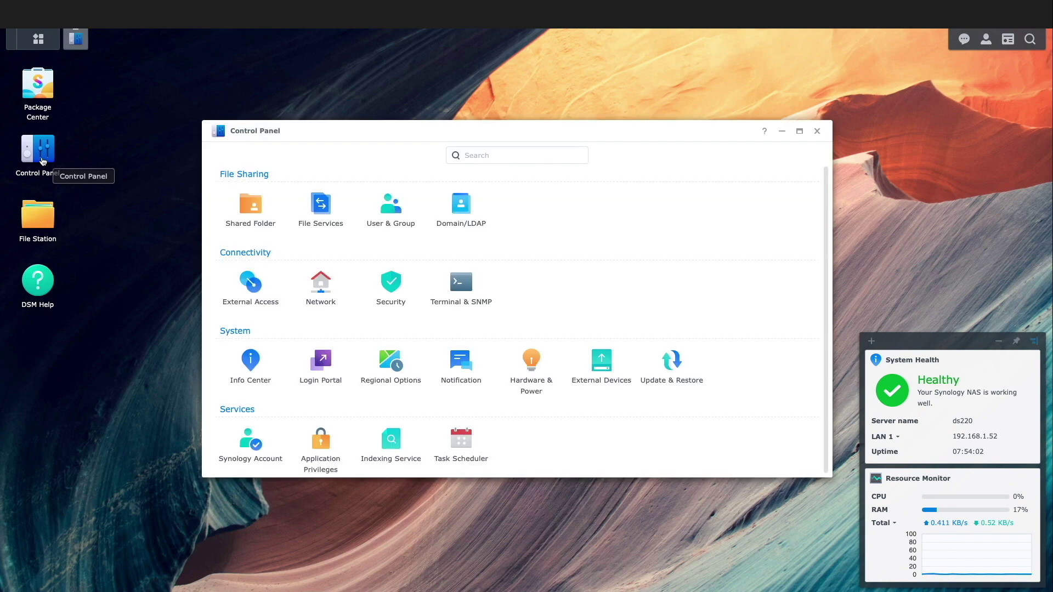
pyautogui.click(310, 289)
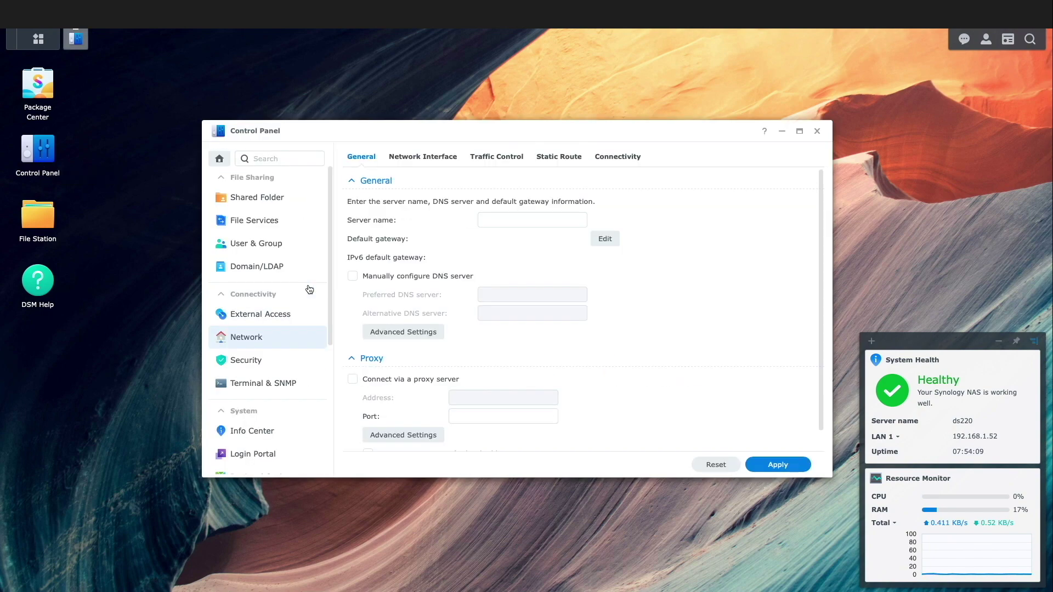
pyautogui.click(422, 159)
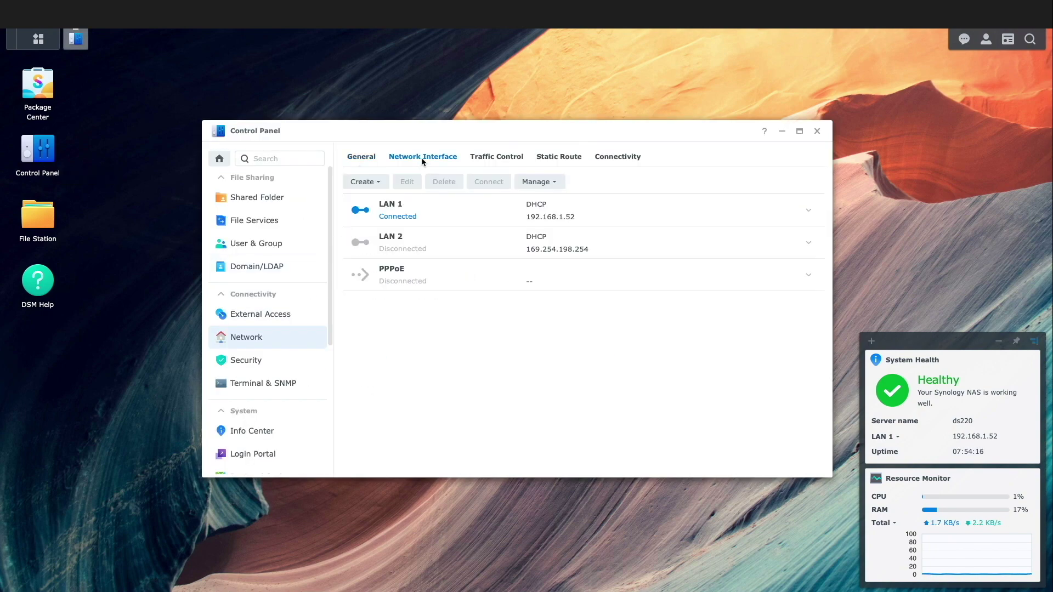
pyautogui.click(379, 183)
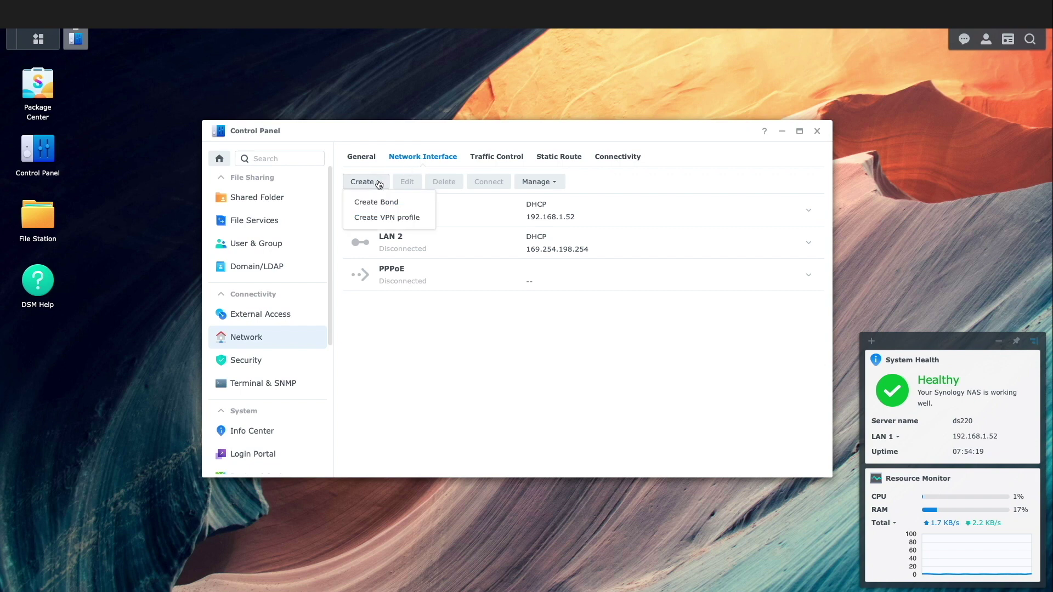
pyautogui.click(384, 218)
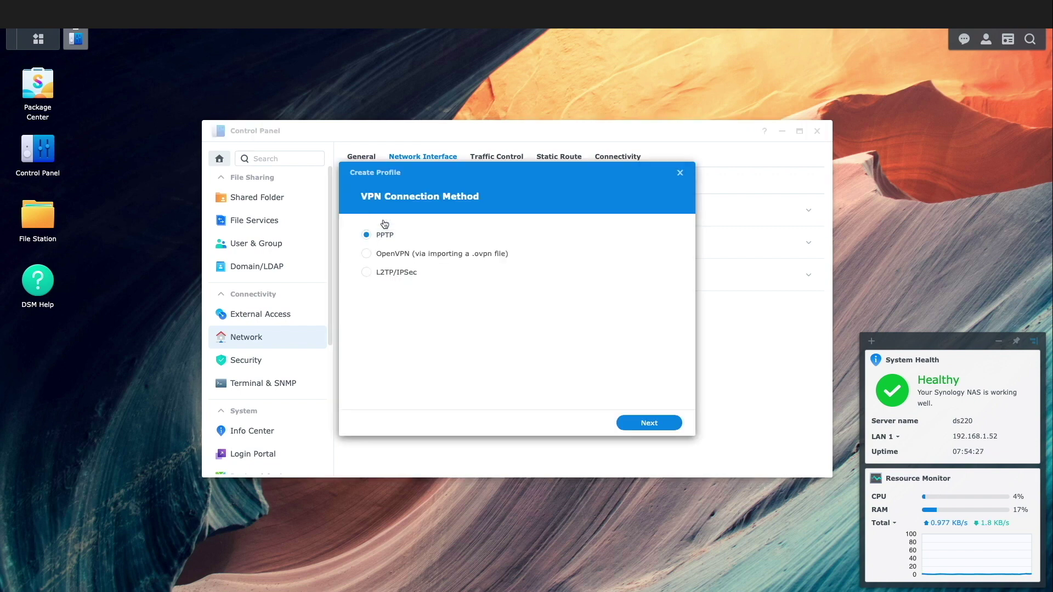
pyautogui.click(390, 255)
pyautogui.click(640, 422)
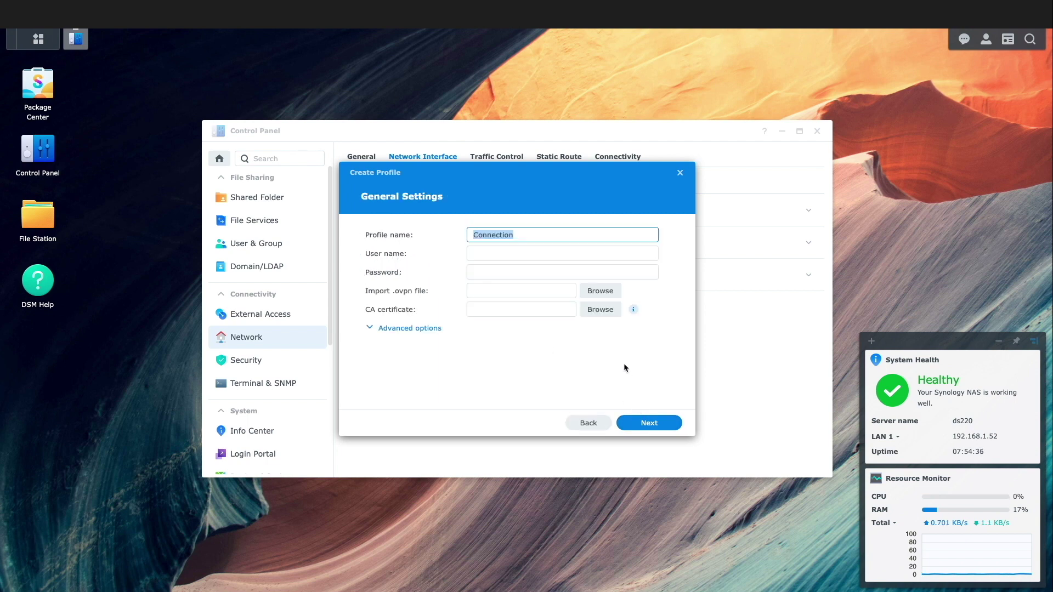
# - Name the profile PIA_OpenVPN and enter the VPN account user name and password
pyautogui.write('PIA_OpenVPN')
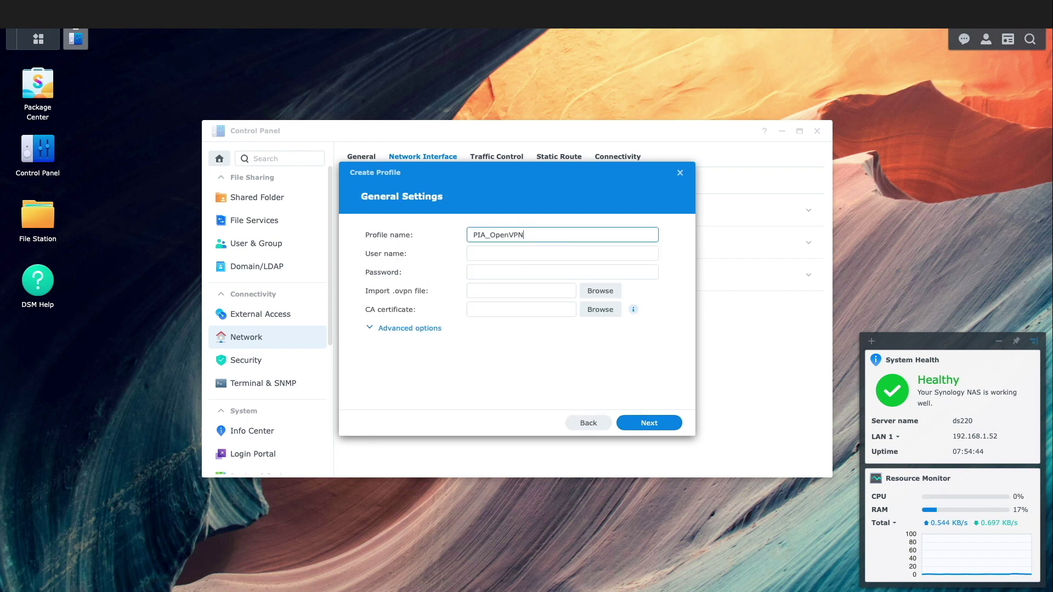
pyautogui.click(474, 253)
pyautogui.click(475, 271)
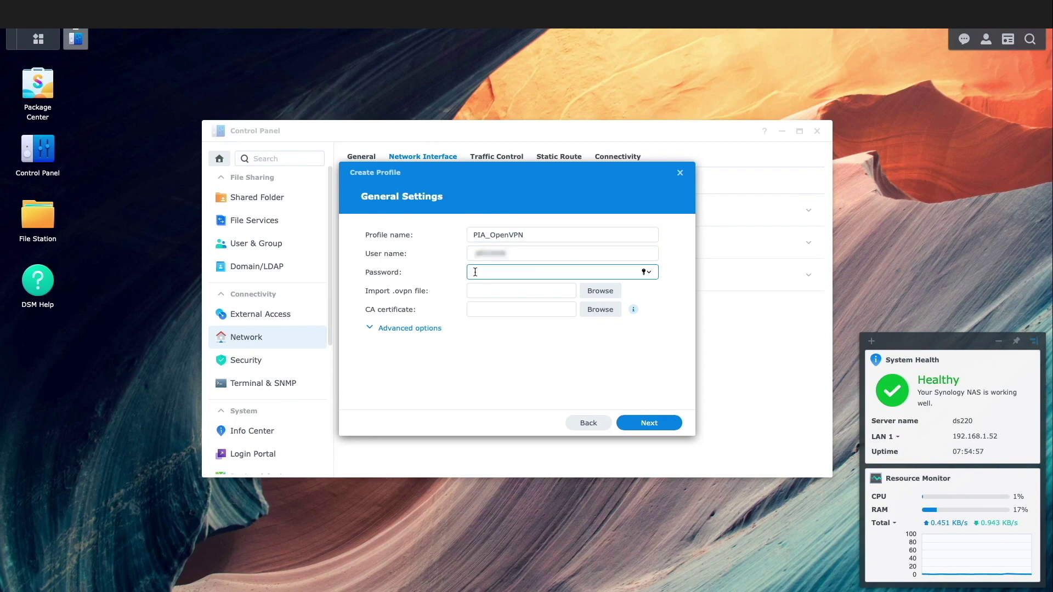
pyautogui.hotkey('ctrl', 'v')
# - Import us_new_york.ovpn as the profile's server configuration file
pyautogui.click(595, 291)
pyautogui.moveTo(724, 247); pyautogui.dragTo(727, 362)
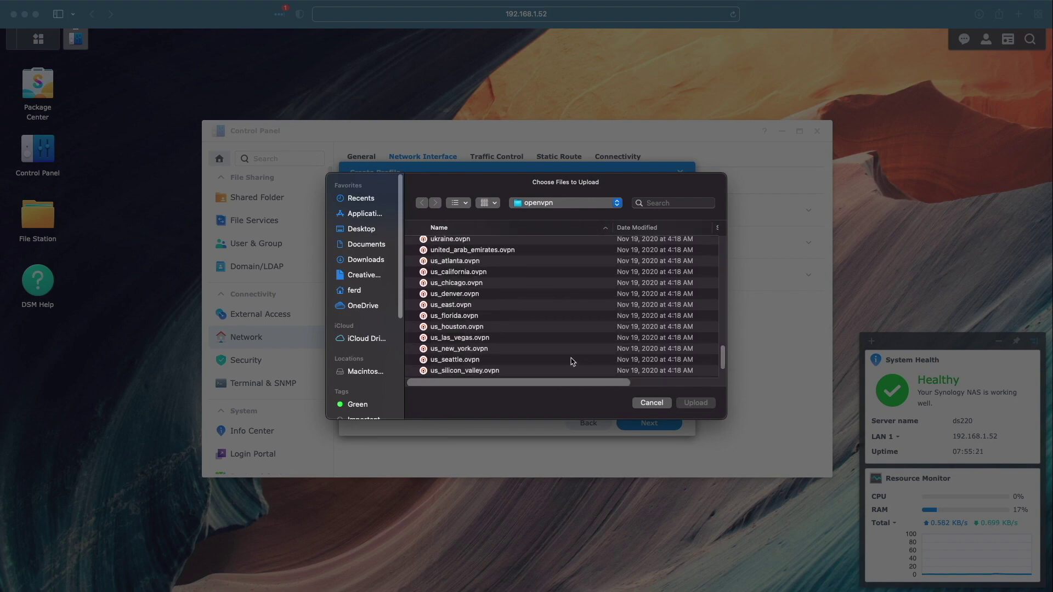
pyautogui.click(471, 350)
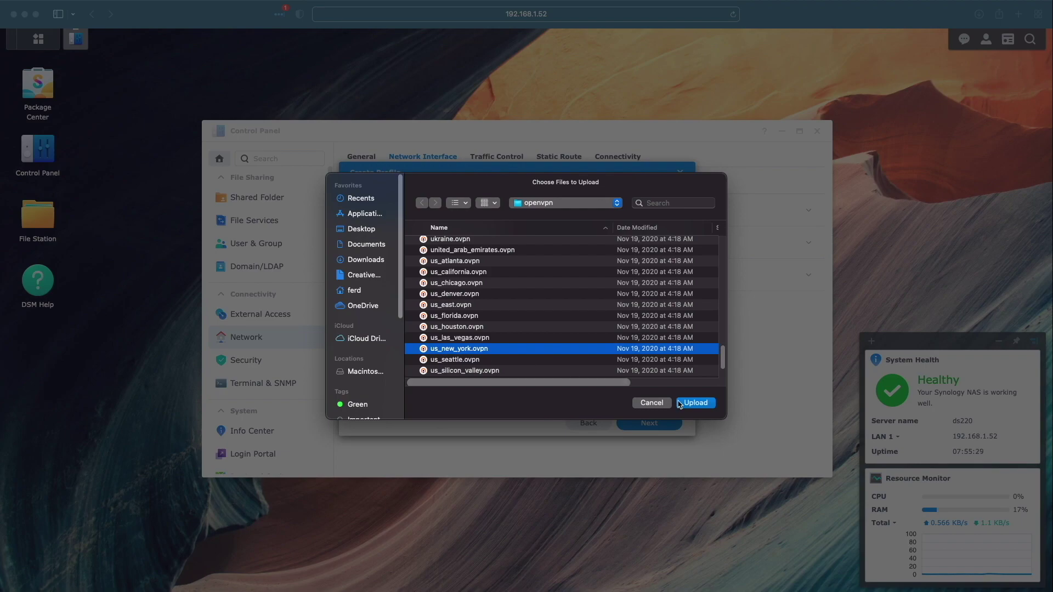
pyautogui.click(694, 404)
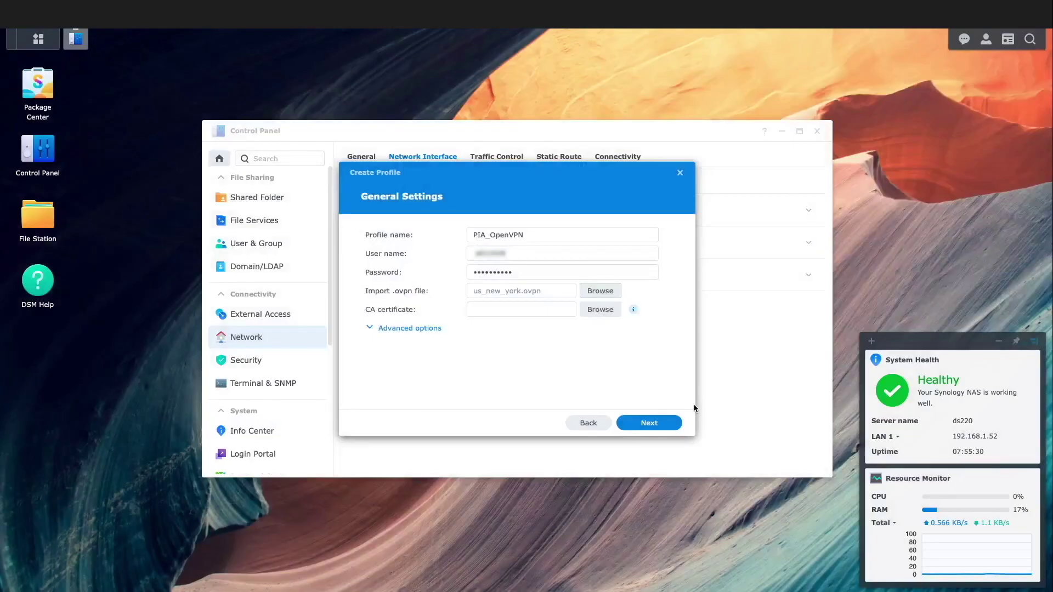
# - Upload ca.rsa.2048.crt as the CA certificate
pyautogui.click(605, 311)
pyautogui.scroll(-5, 605, 314)
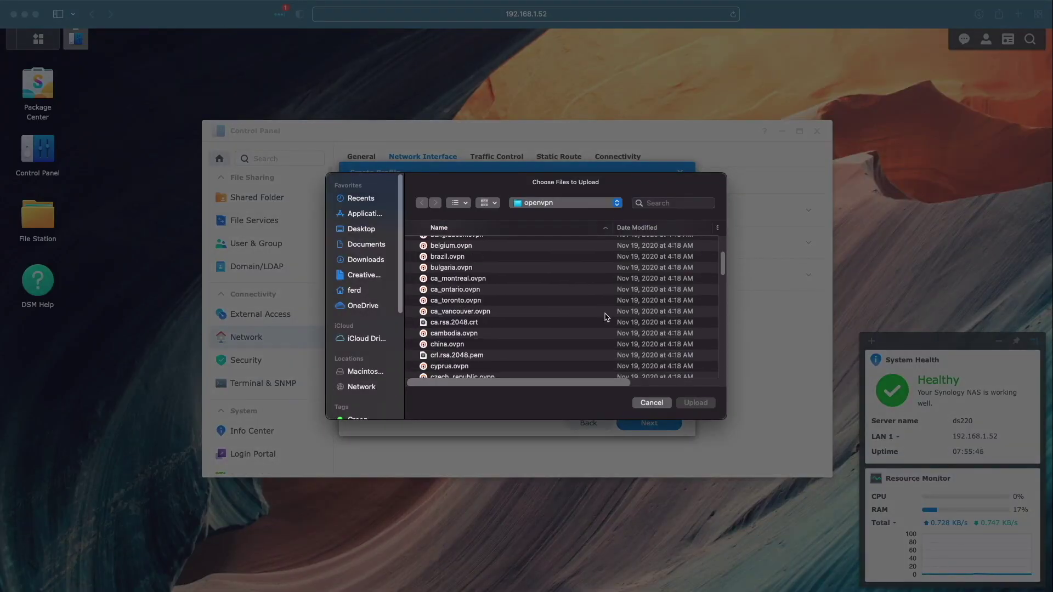
pyautogui.click(465, 325)
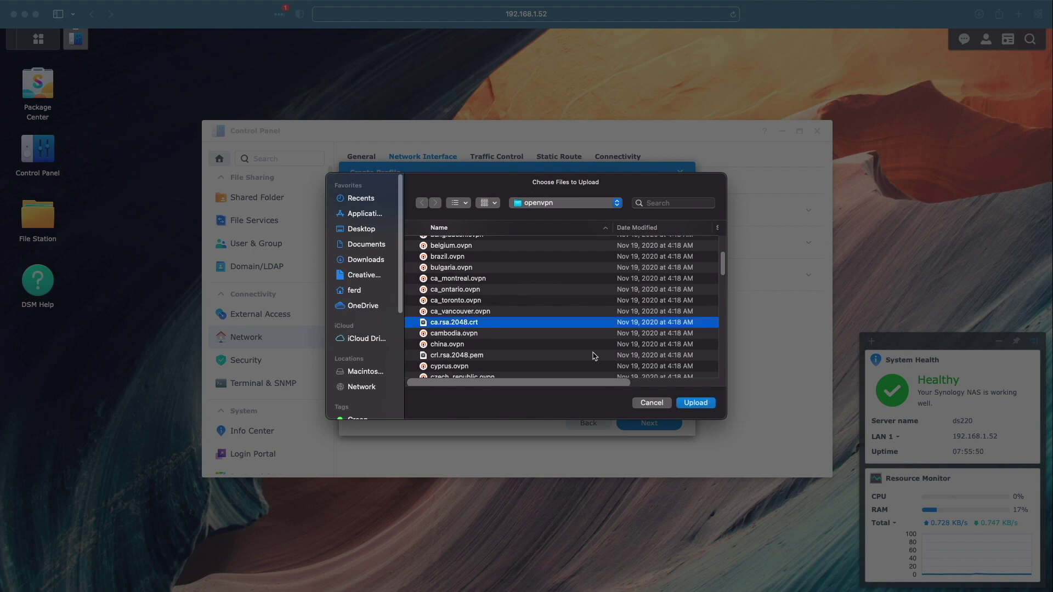
pyautogui.click(698, 404)
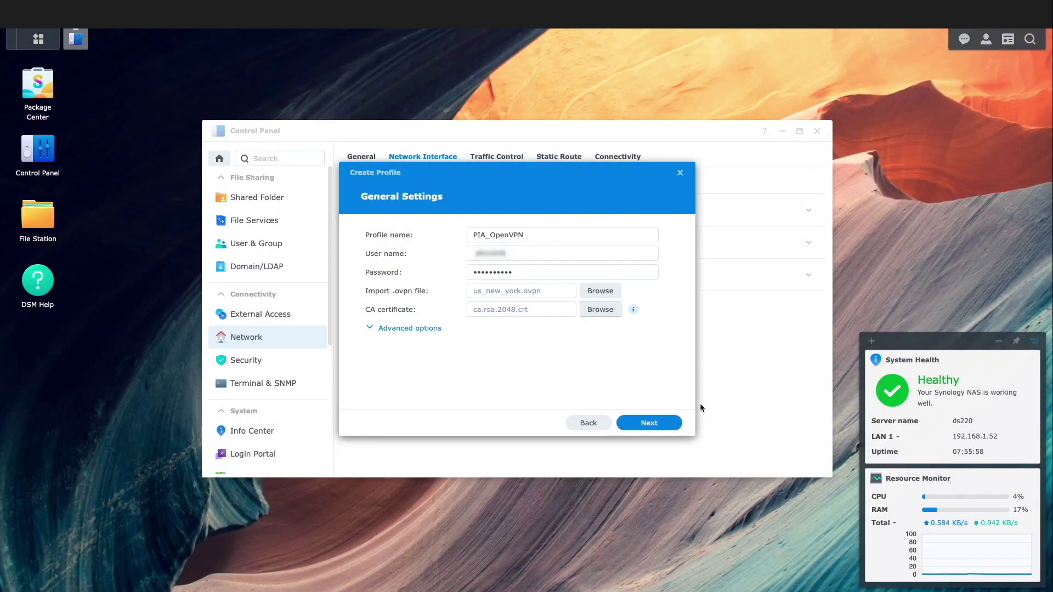
# - Add crl.rsa.2048.pem as the certificate revocation list under Advanced options and continue
pyautogui.click(435, 330)
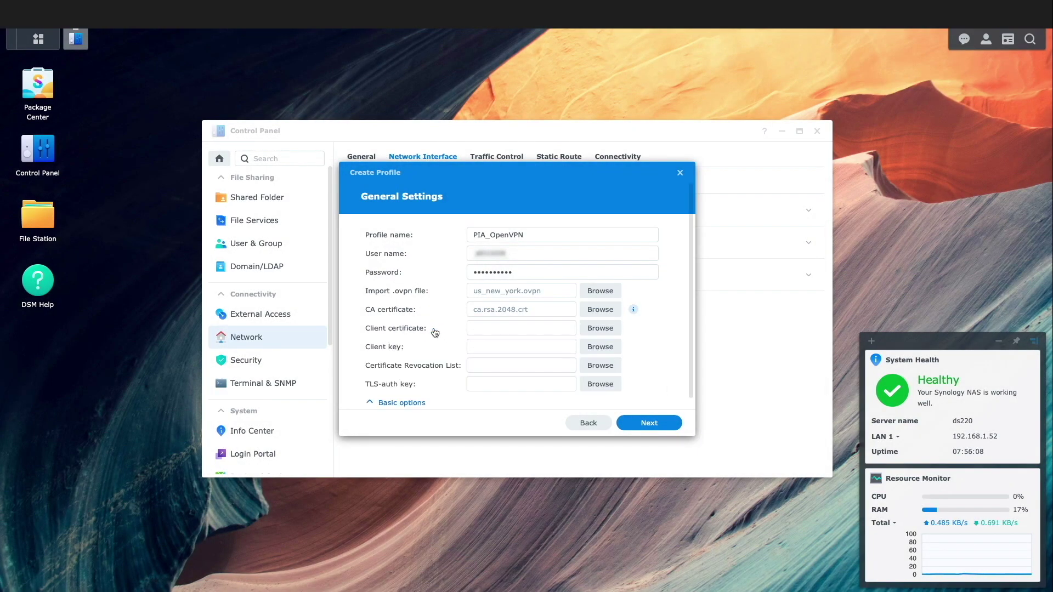
pyautogui.click(594, 366)
pyautogui.scroll(-5, 593, 366)
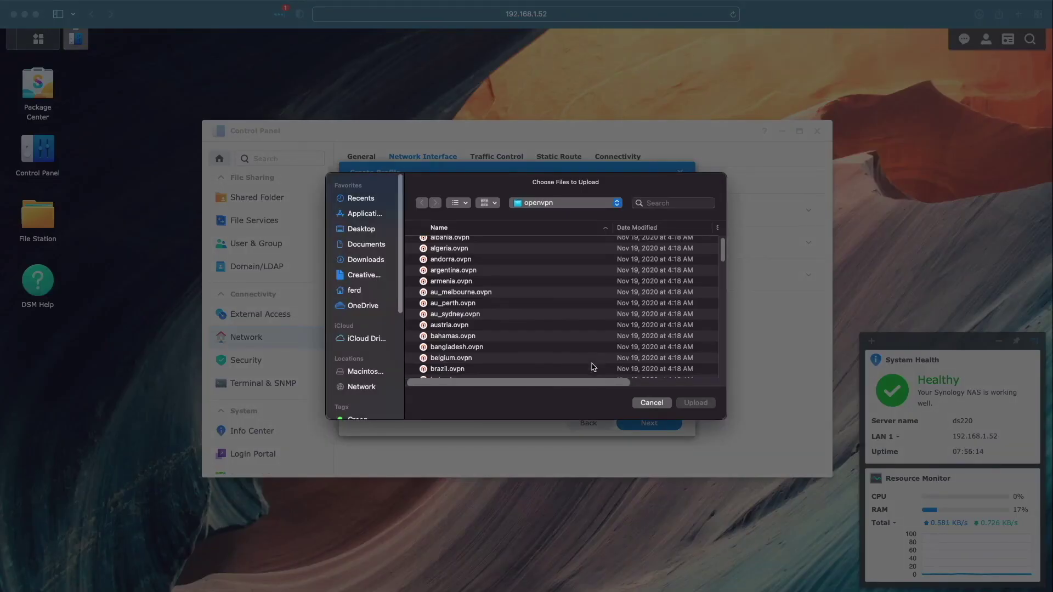
pyautogui.click(482, 367)
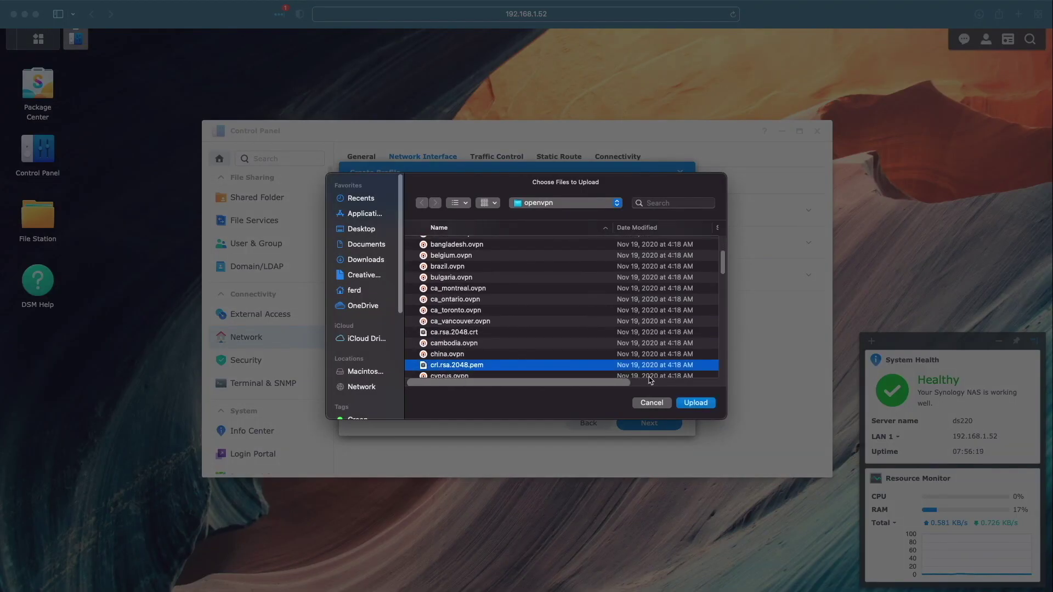
pyautogui.click(694, 404)
pyautogui.click(654, 423)
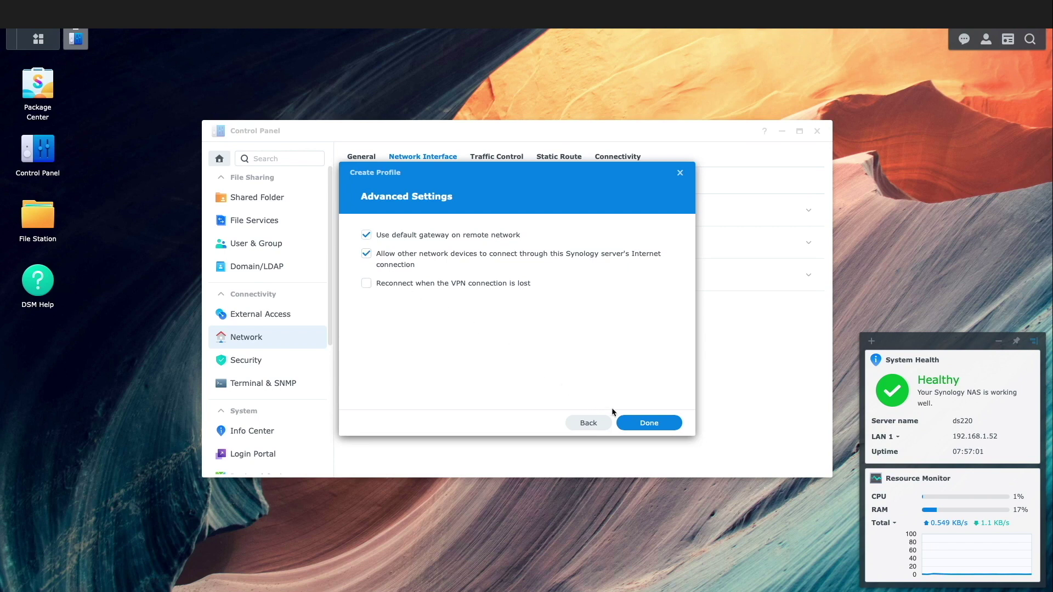
# - Finish the wizard with remote default gateway and shared Internet connection enabled
pyautogui.click(635, 424)
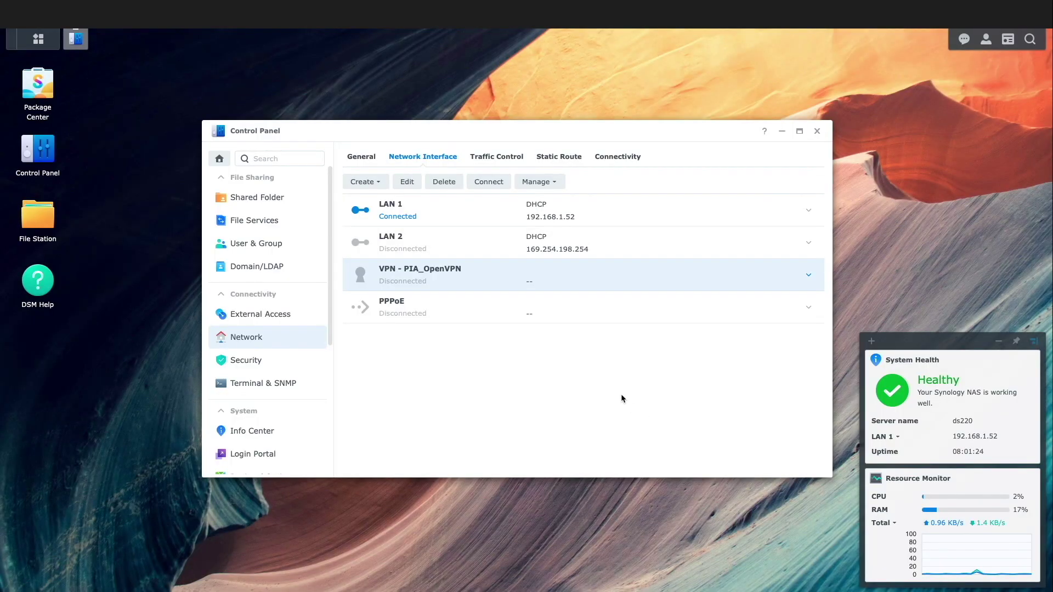
# - Review the PIA_OpenVPN profile's settings and close them unchanged
pyautogui.click(408, 182)
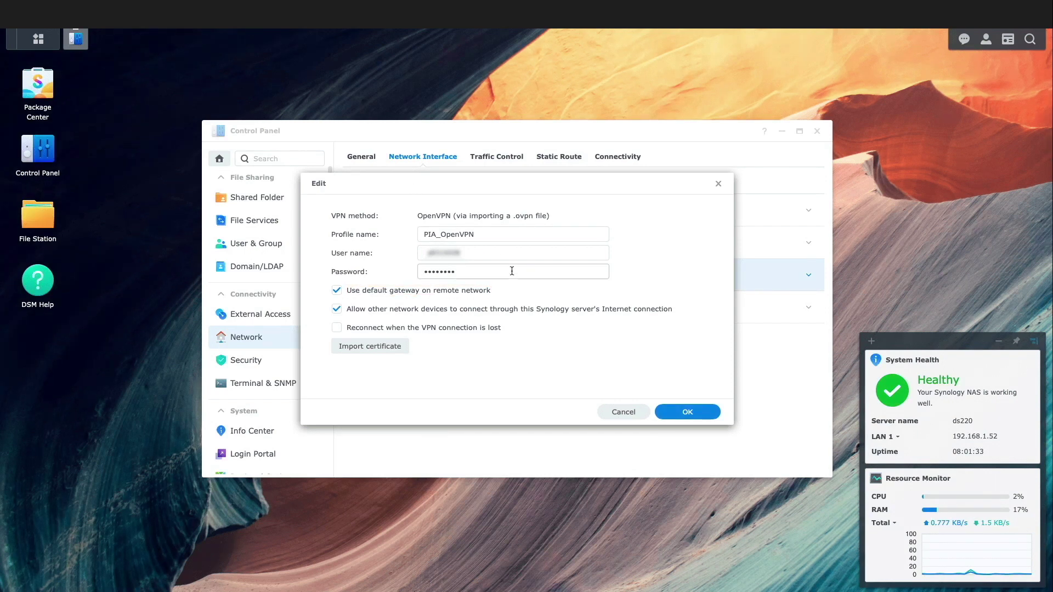
pyautogui.click(623, 412)
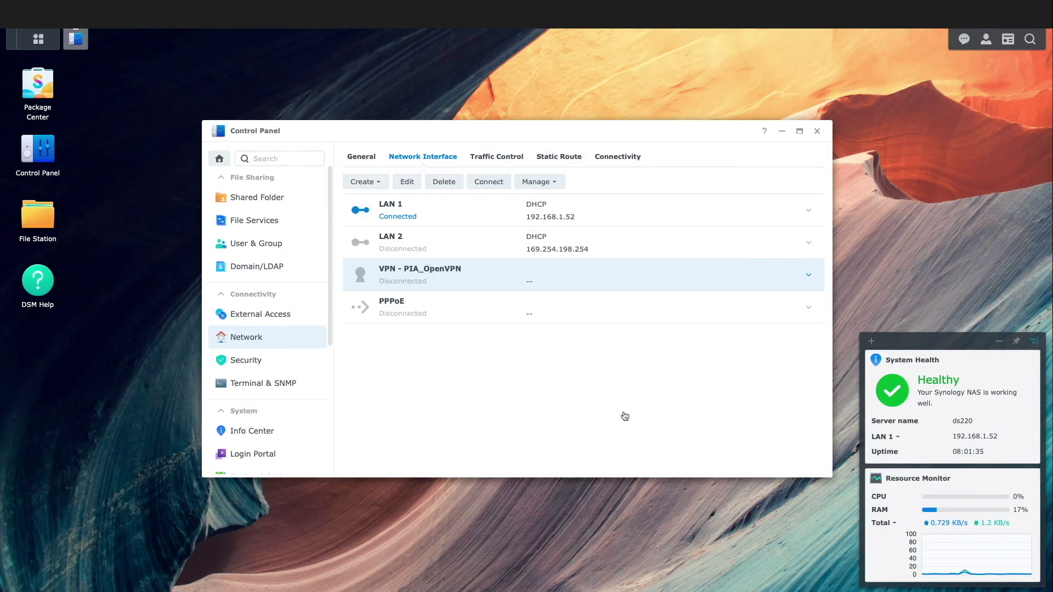
# - Enable SSH on port 22 in Terminal & SNMP and apply, accepting the security warning
pyautogui.click(272, 390)
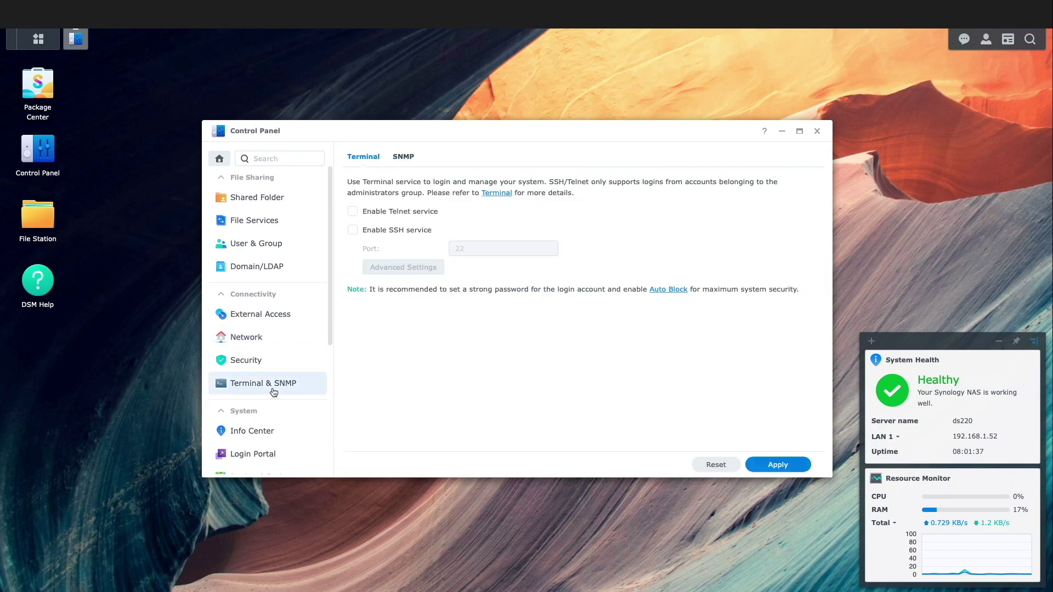
pyautogui.click(353, 230)
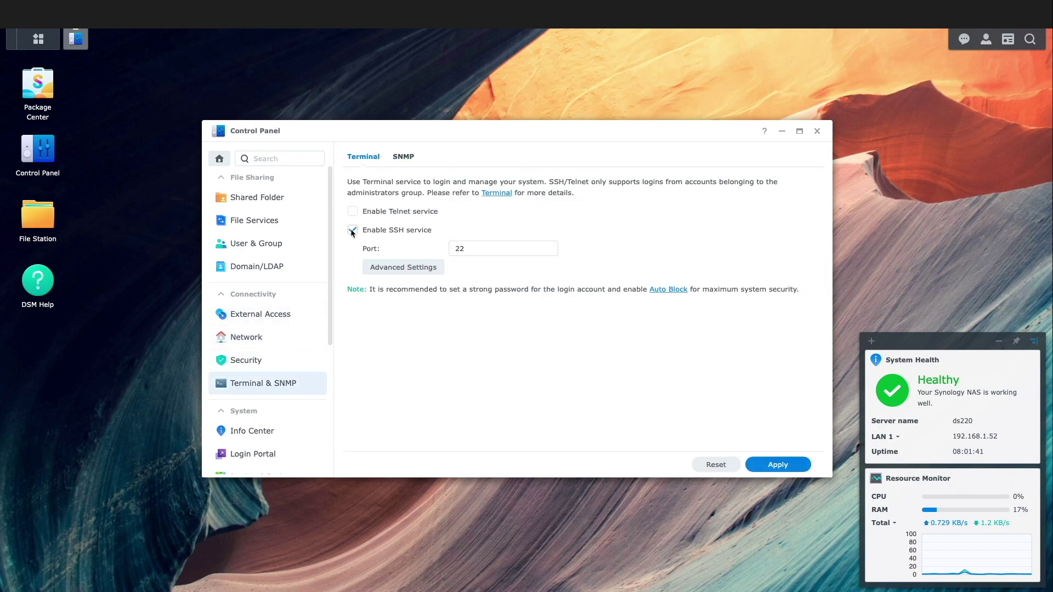
pyautogui.click(762, 466)
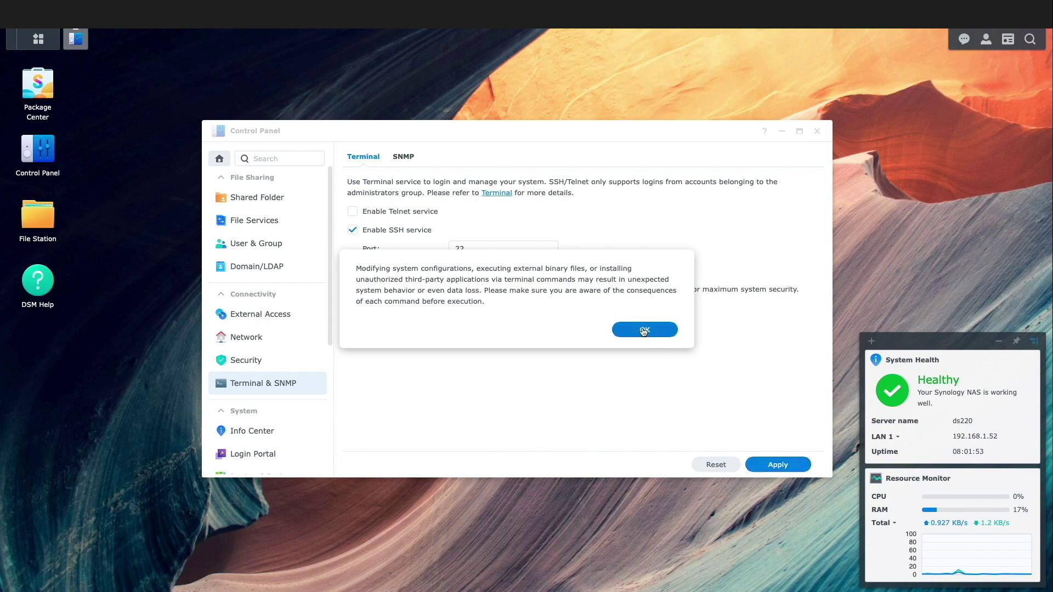
pyautogui.click(644, 330)
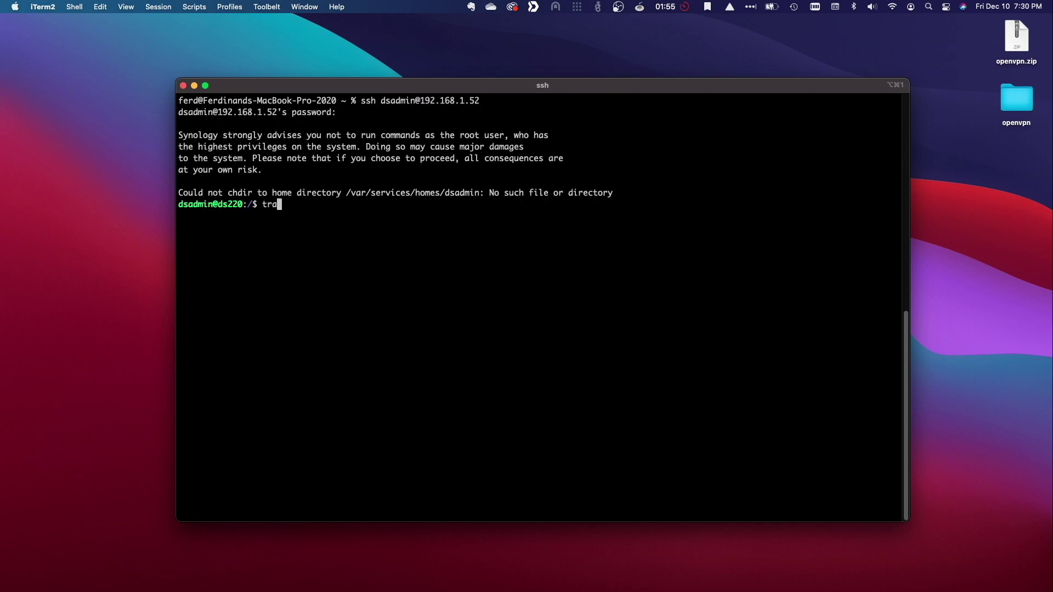
# - SSH into the NAS at 192.168.1.52 and run traceroute youtube.com
pyautogui.write('route youtube.com')
pyautogui.press('Return')
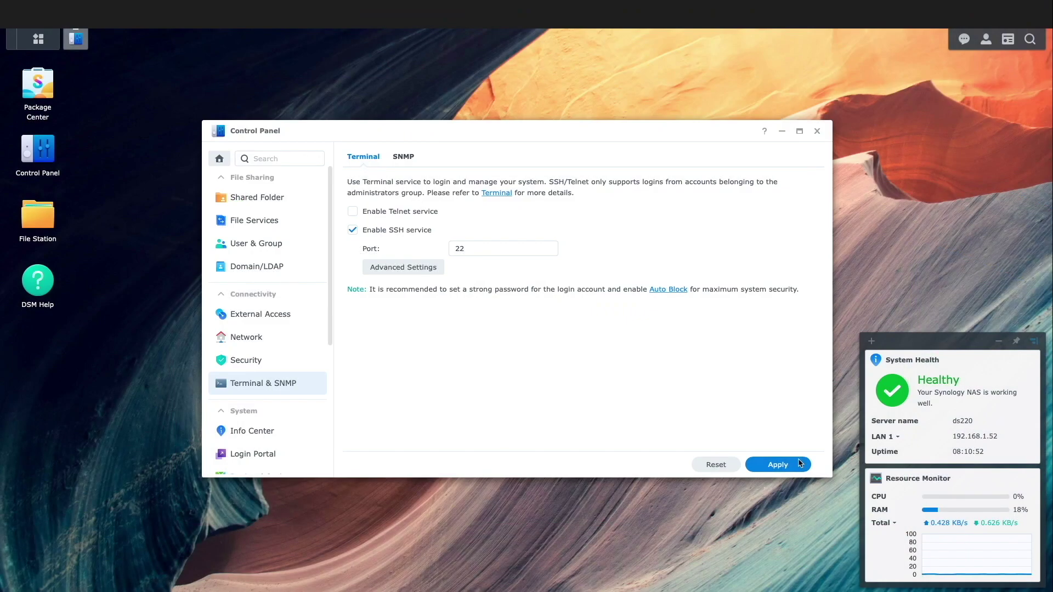
# - Connect the VPN - PIA_OpenVPN interface from Control Panel's Network Interface list
pyautogui.click(251, 338)
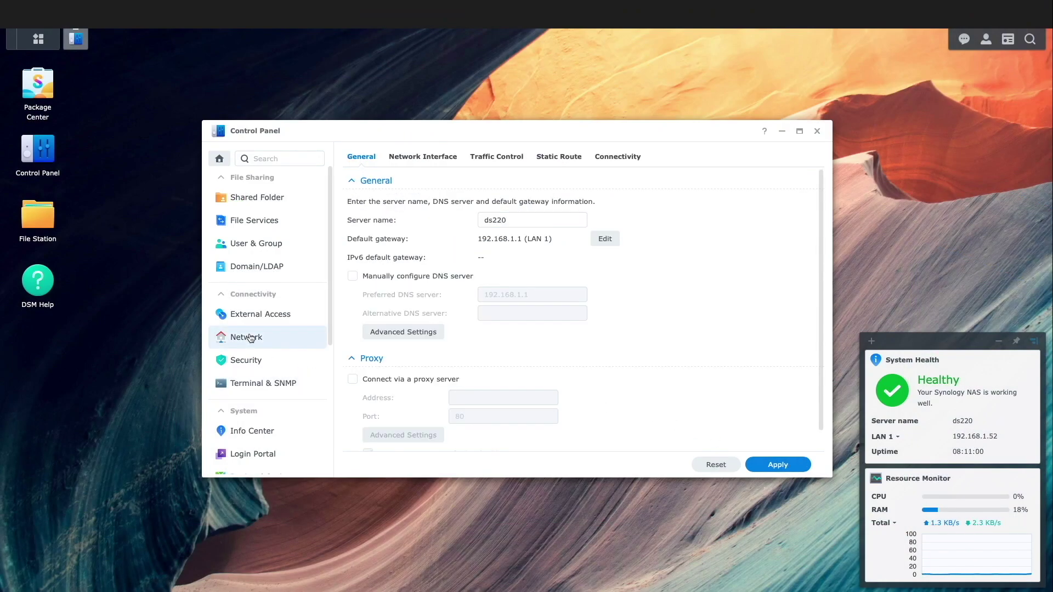
pyautogui.click(436, 164)
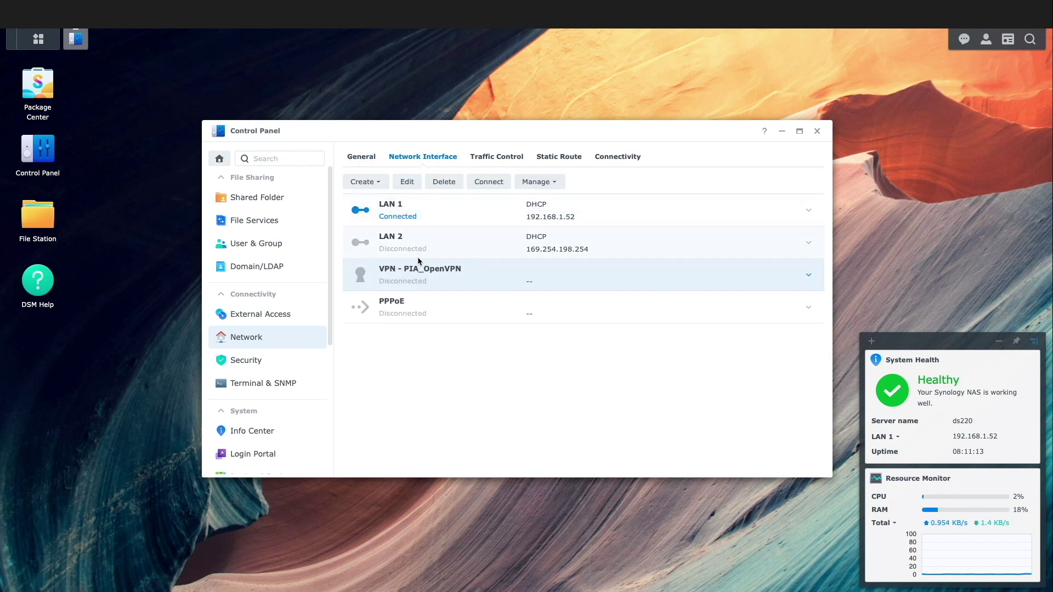
pyautogui.click(484, 185)
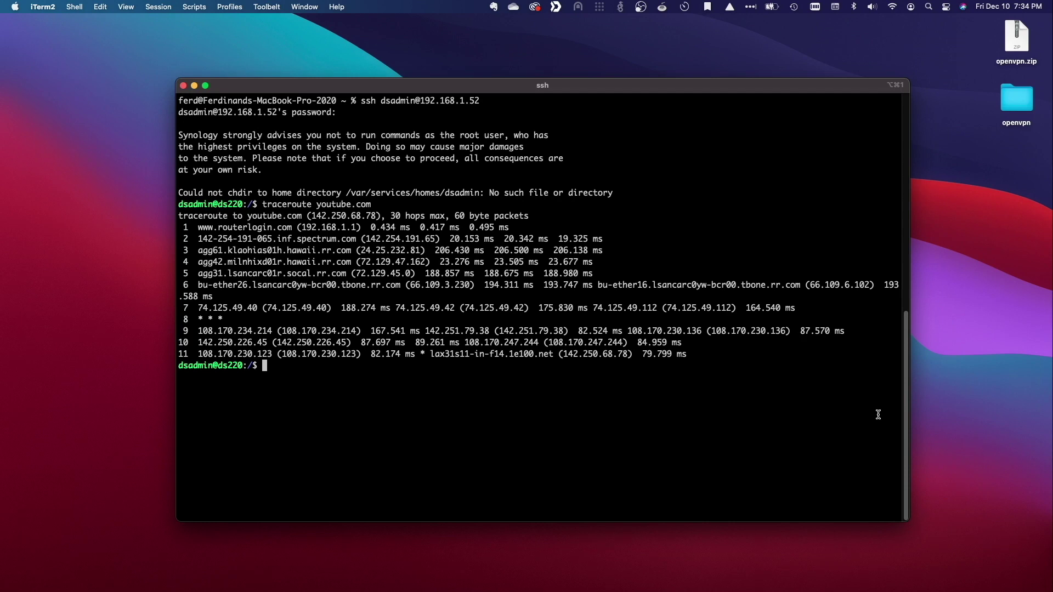
# - Rerun traceroute youtube.com from the NAS to confirm it now routes via the VPN
pyautogui.press('Up')
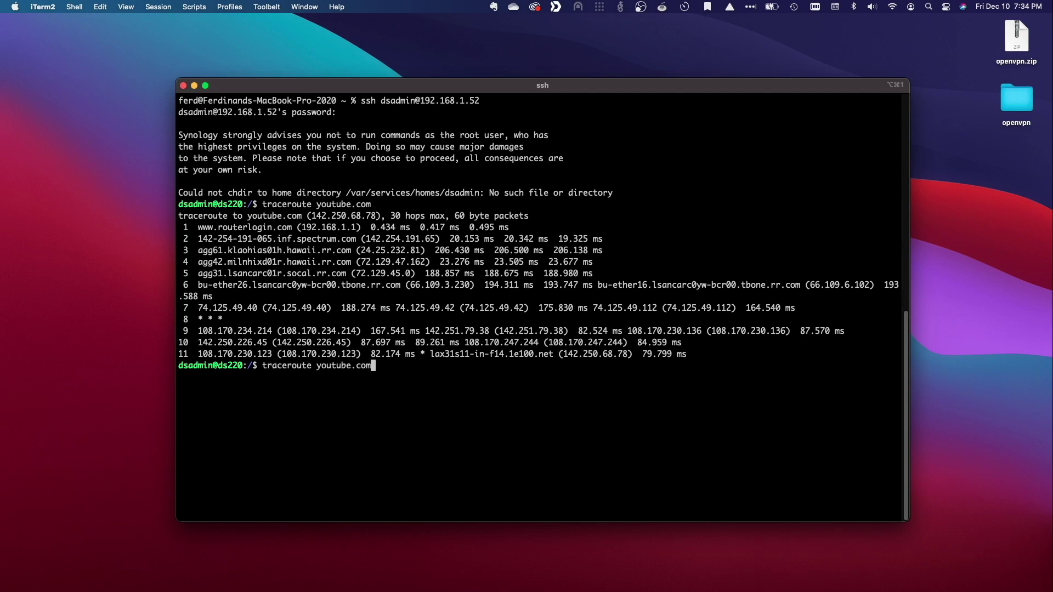
pyautogui.press('Return')
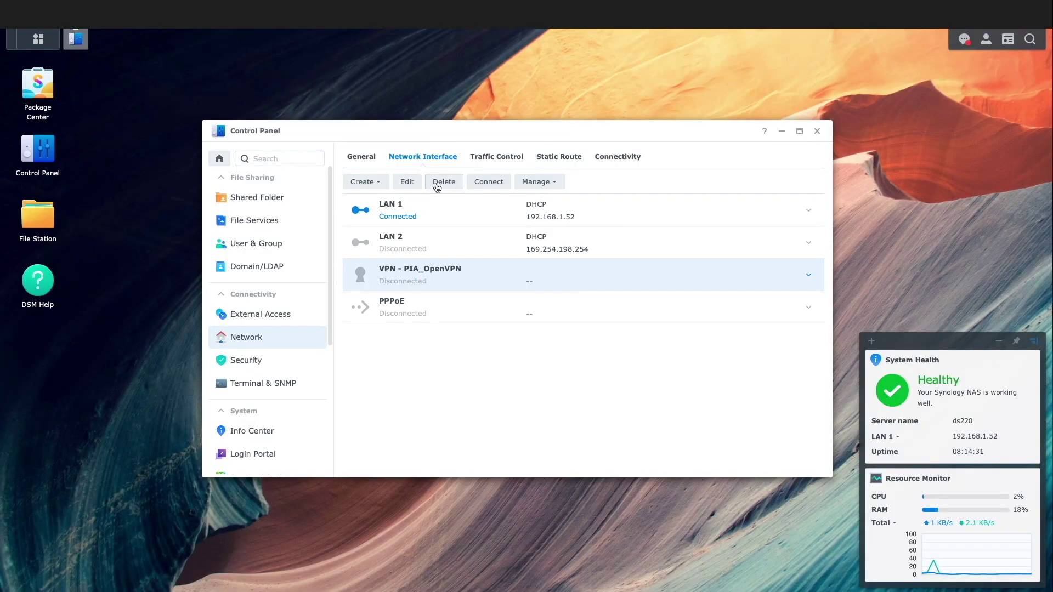
# - Review the PIA_OpenVPN profile settings unchanged, then reconnect the interface
pyautogui.click(413, 183)
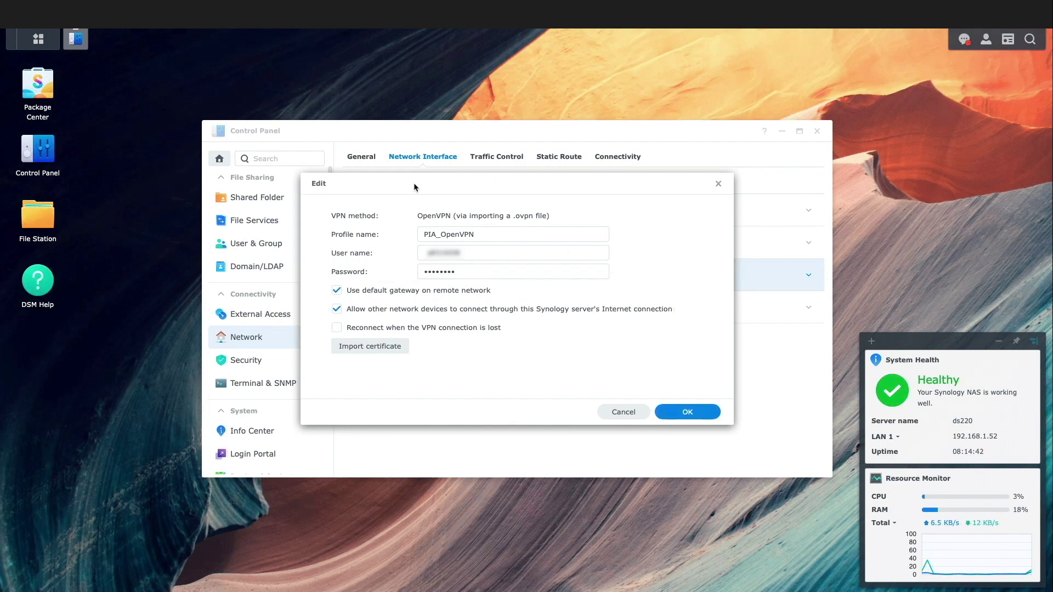
pyautogui.click(618, 413)
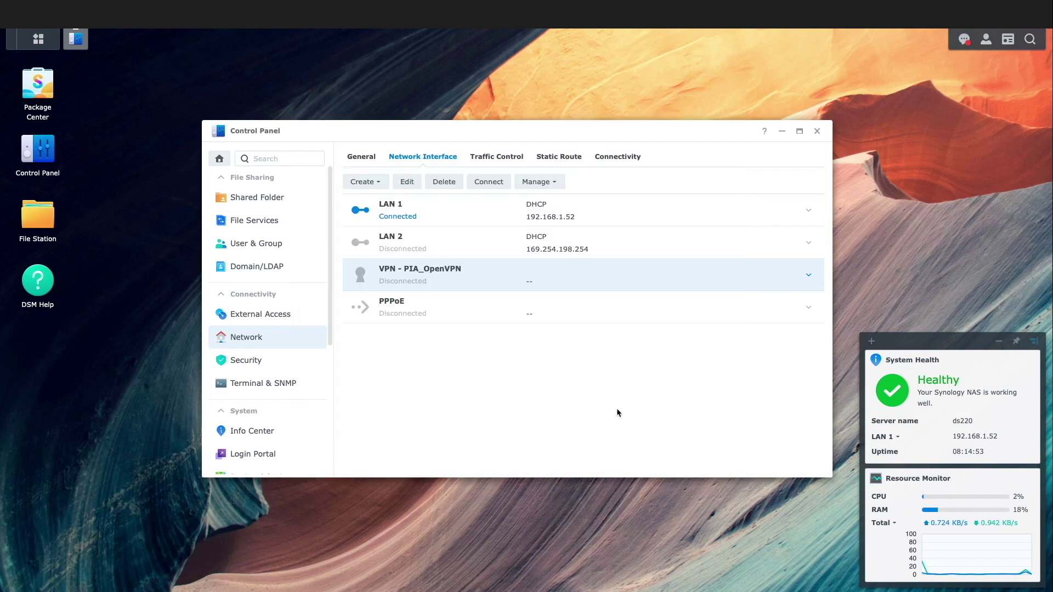
pyautogui.click(497, 183)
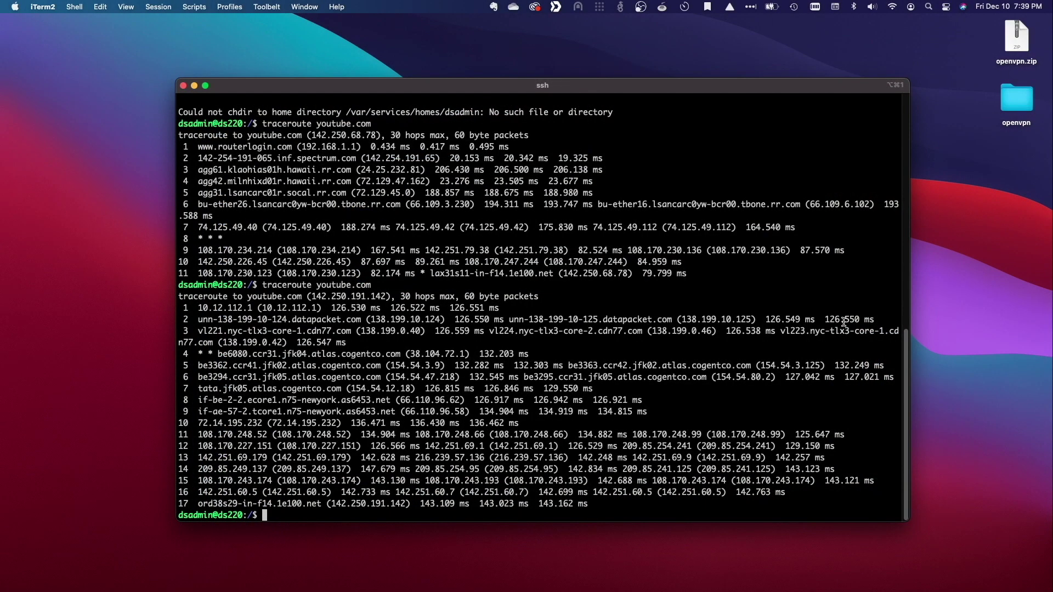
# - Exit the NAS SSH session, clear the terminal, and run traceroute youtube.com from the Mac
pyautogui.write('exit')
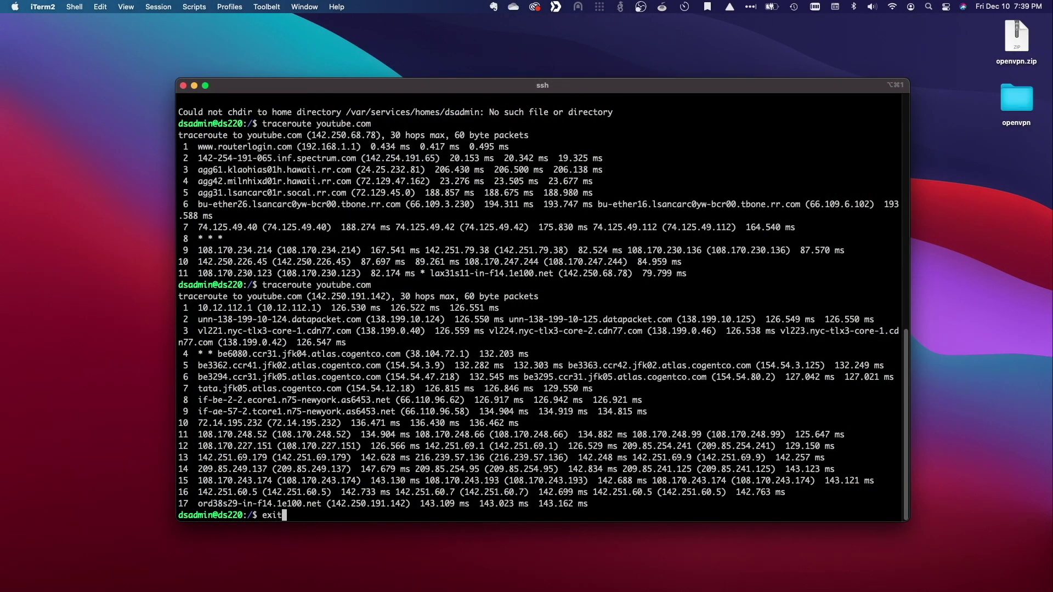
pyautogui.press('Return')
pyautogui.write('clear')
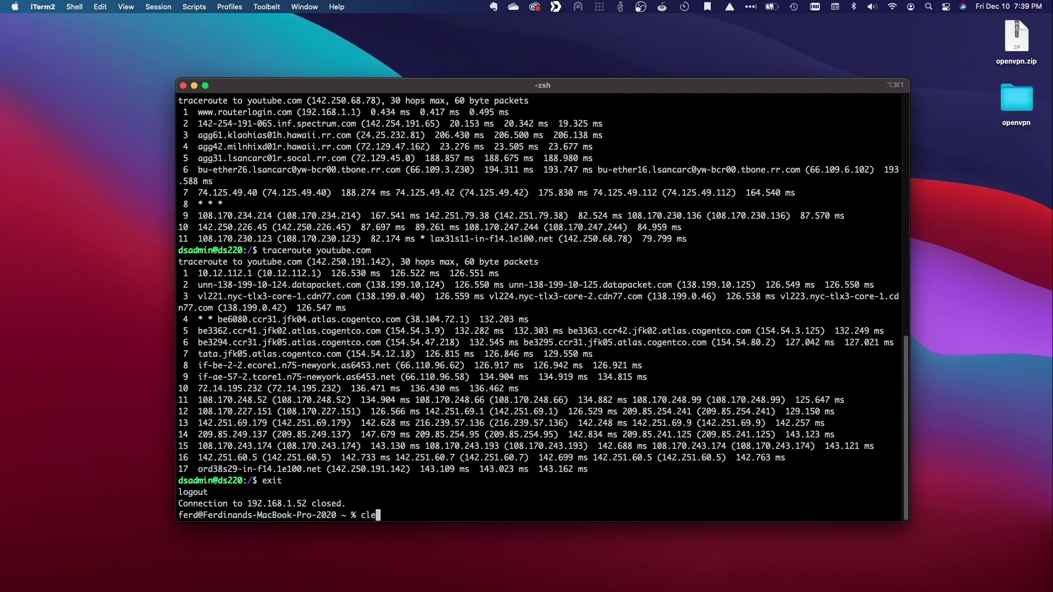
pyautogui.press('Return')
pyautogui.write('traceroute youtube.c')
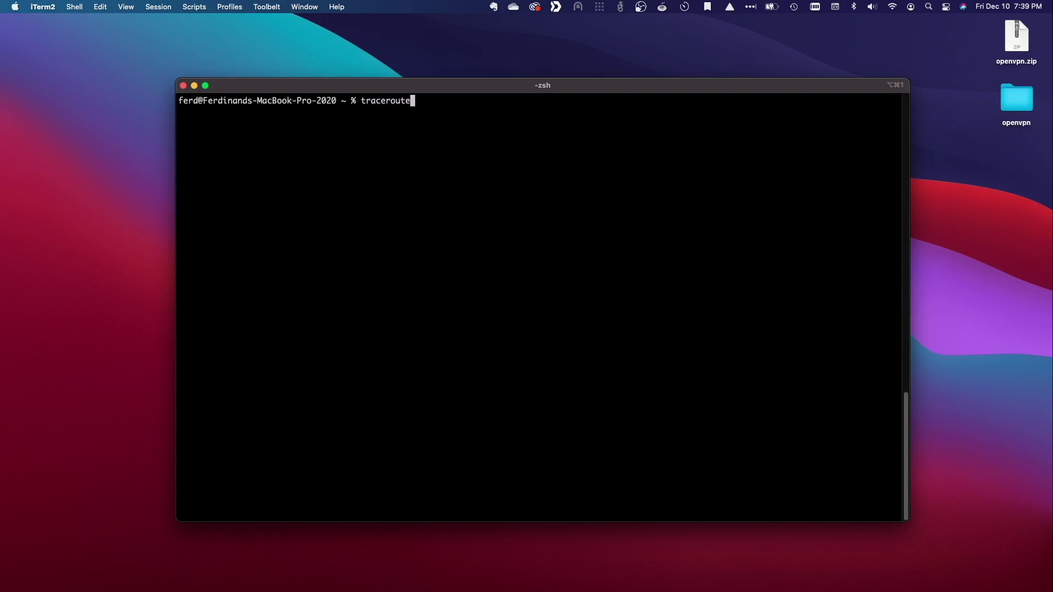
pyautogui.write('om')
pyautogui.press('Return')
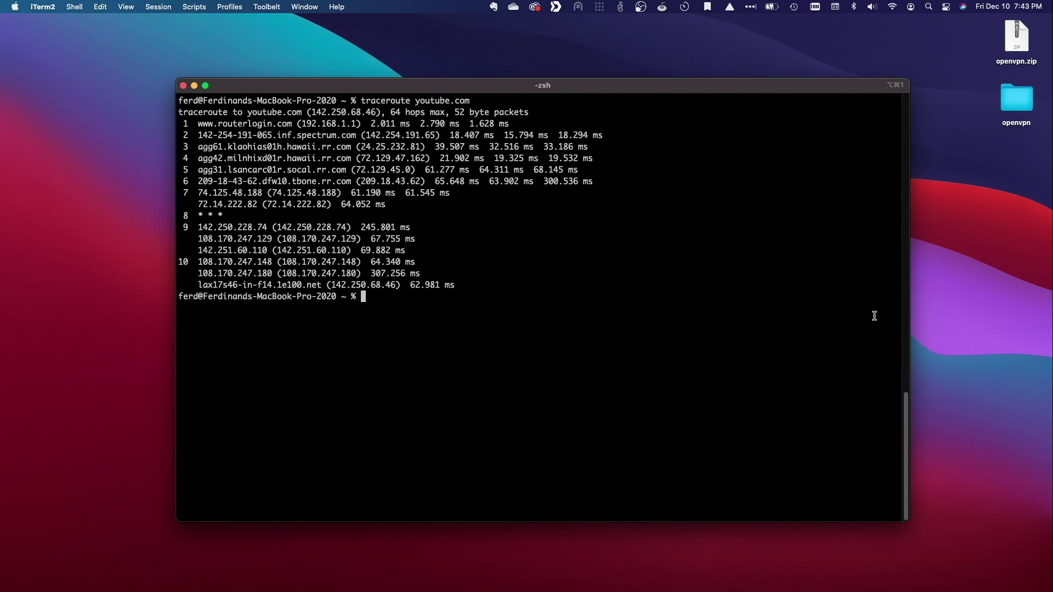
# - Set the Wi-Fi IPv4 manually to address 192.168.1.53 with router 192.168.1.52
pyautogui.click(892, 7)
pyautogui.click(939, 171)
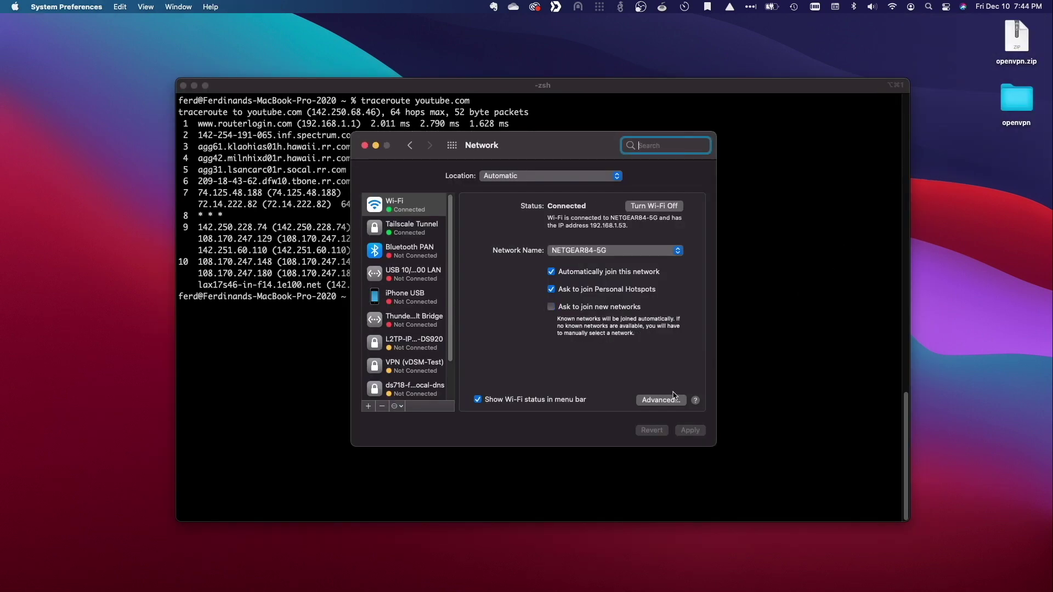
pyautogui.click(673, 396)
pyautogui.click(463, 194)
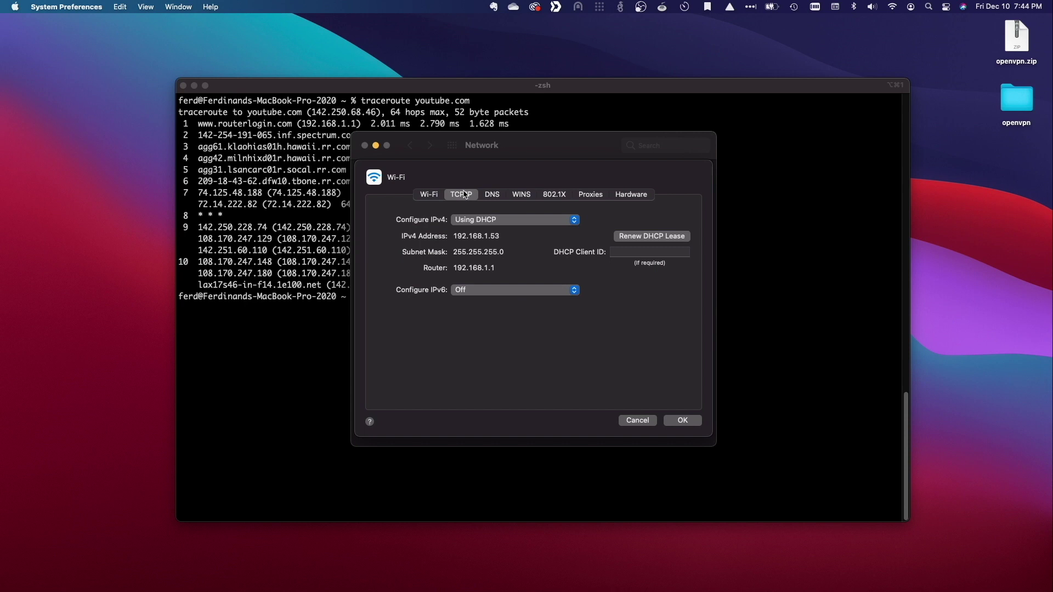
pyautogui.click(485, 220)
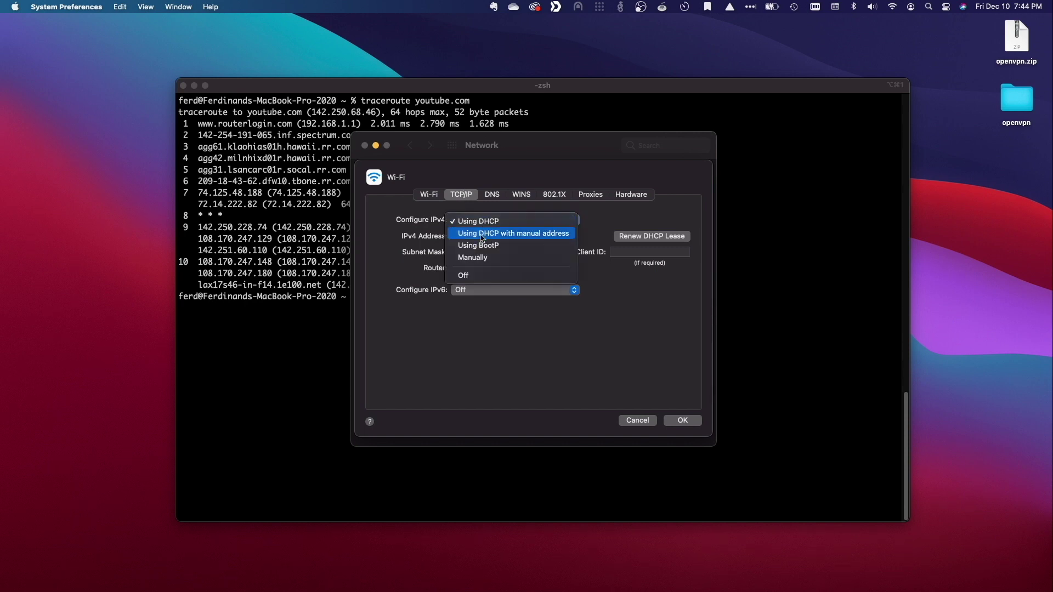
pyautogui.click(486, 258)
pyautogui.tripleClick(487, 235)
pyautogui.write('192')
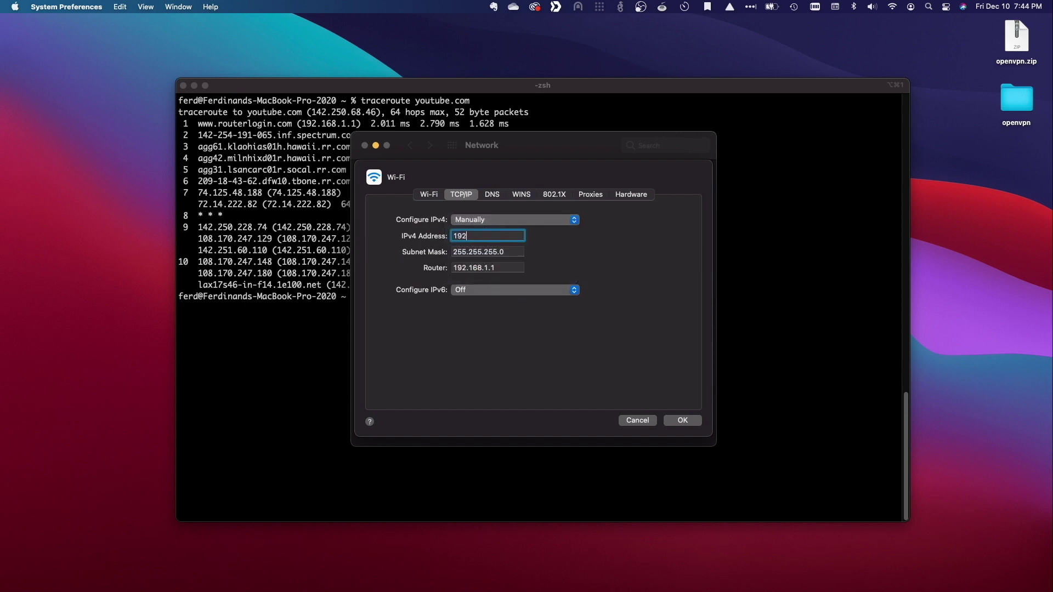
pyautogui.write('.168.1.53')
pyautogui.press('Tab')
pyautogui.press('Tab')
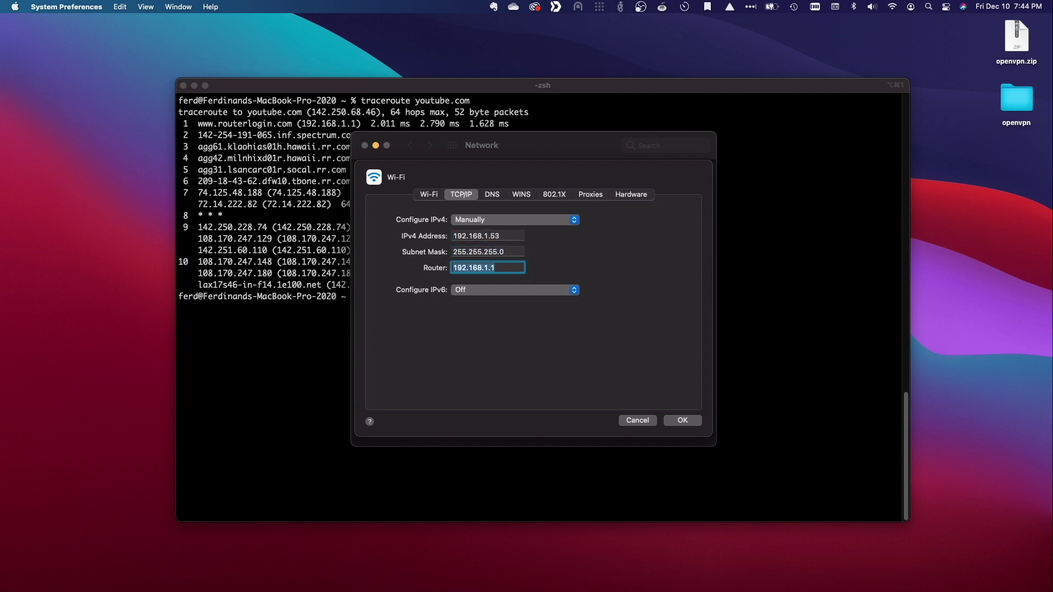
pyautogui.click(494, 267)
pyautogui.press('BackSpace')
pyautogui.write('52')
# - Add 1.1.1.1 as the DNS server and apply the new Wi-Fi settings
pyautogui.click(496, 201)
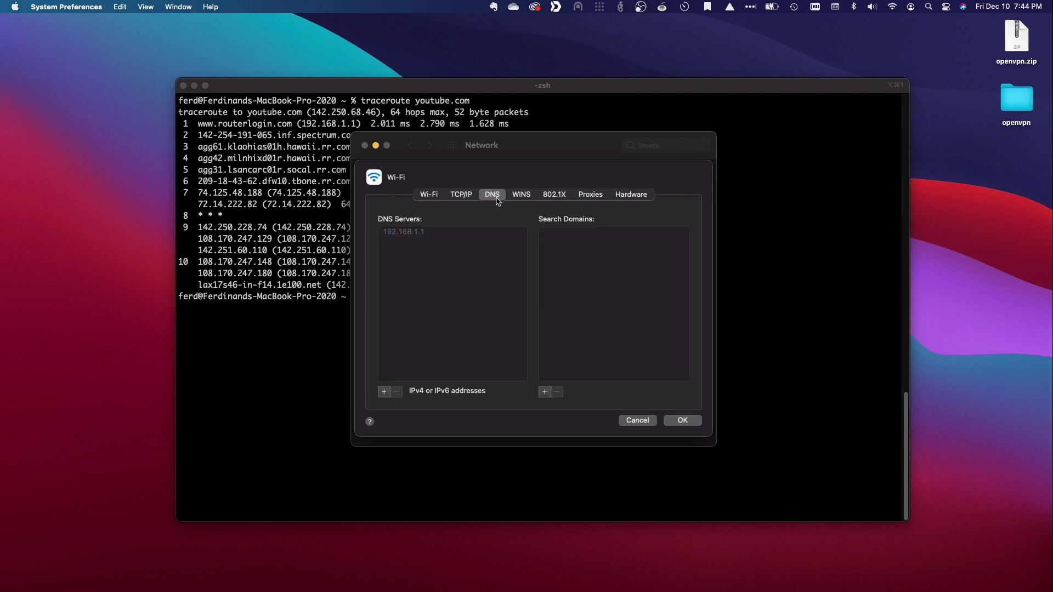
pyautogui.click(384, 392)
pyautogui.write('1.1.1.1')
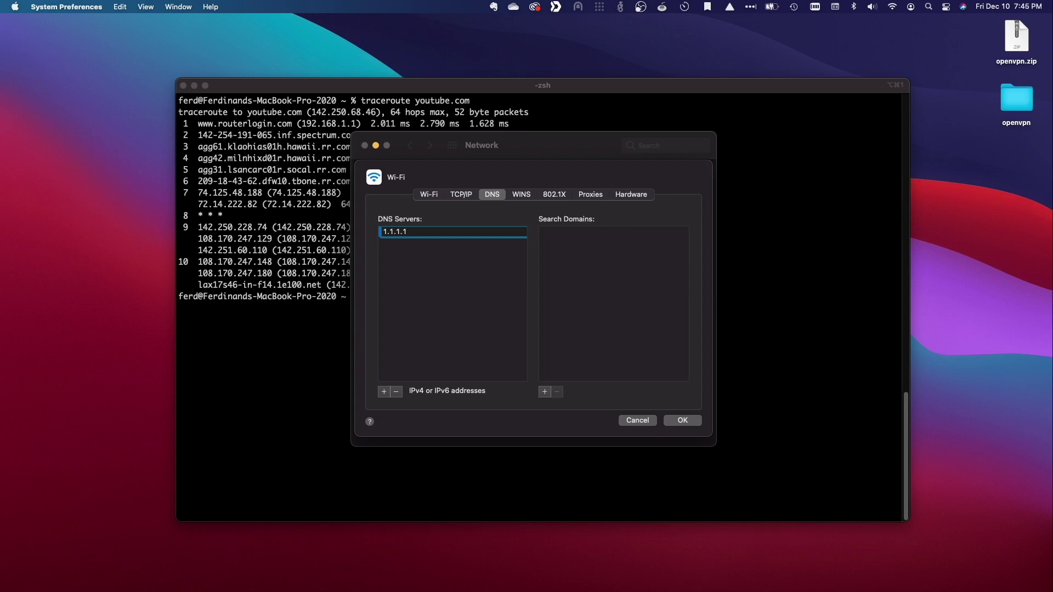
pyautogui.click(680, 420)
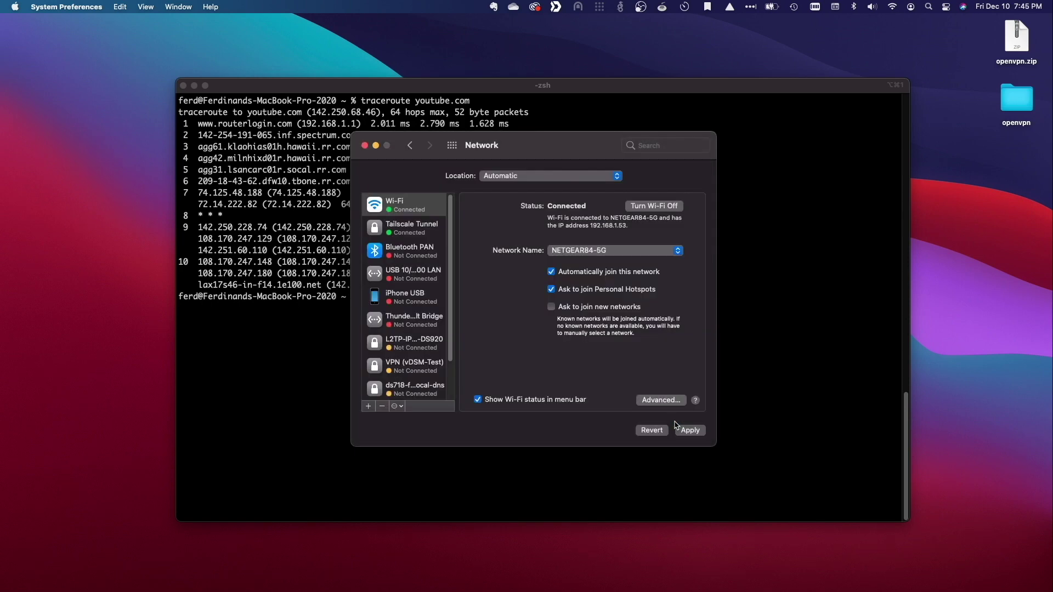
pyautogui.click(684, 431)
# - Close Network preferences and rerun traceroute youtube.com, now routed through the NAS
pyautogui.click(364, 146)
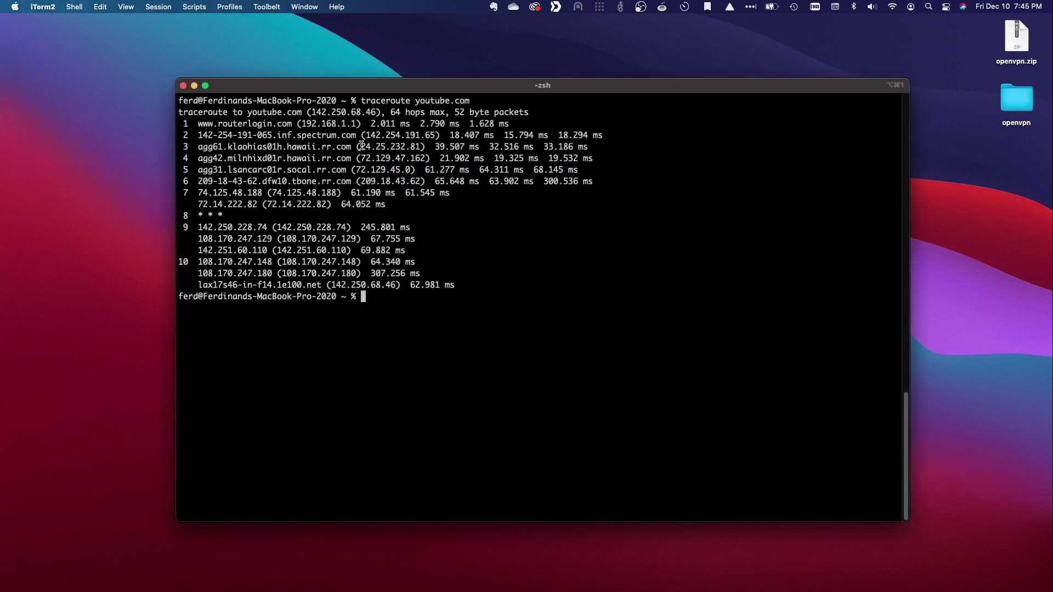
pyautogui.press('Up')
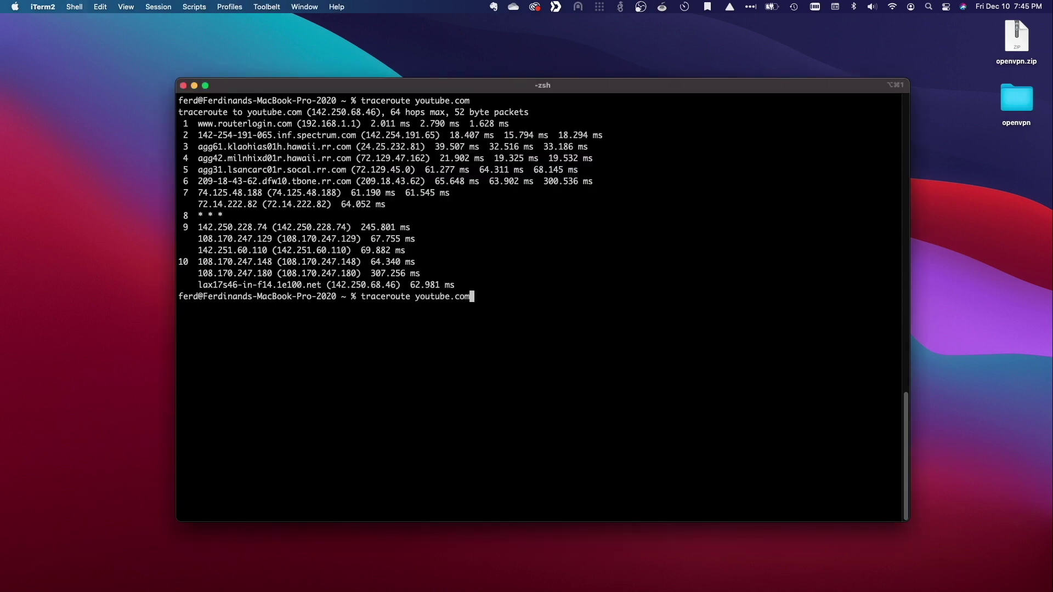
pyautogui.press('Return')
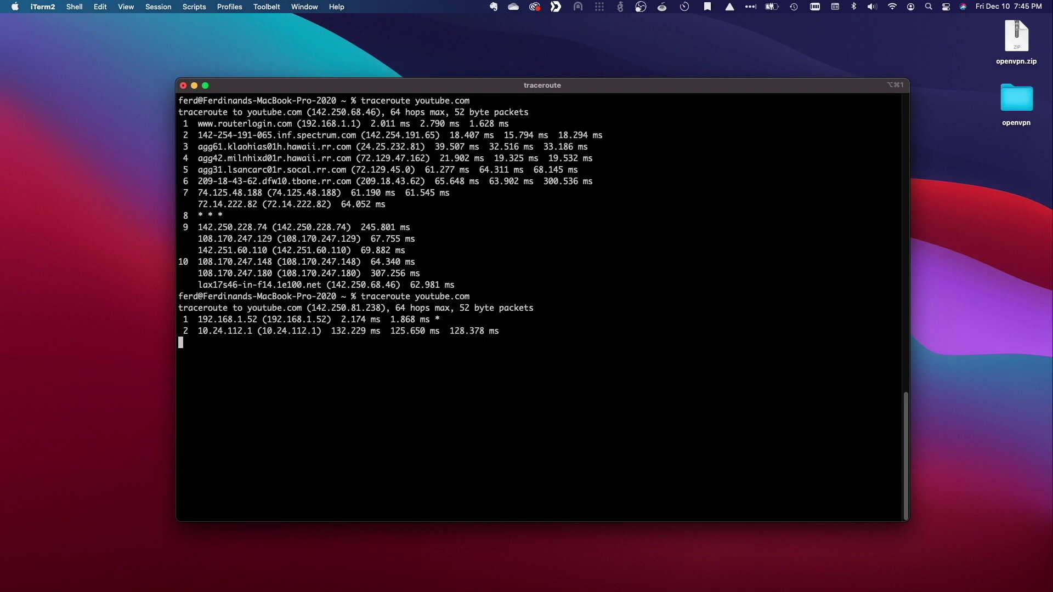